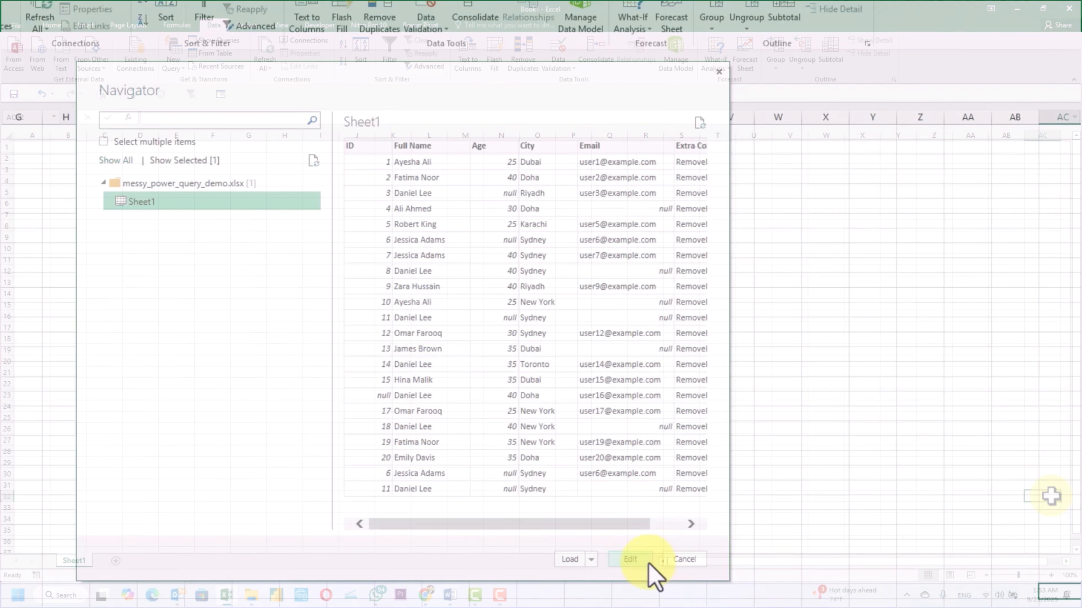
- Open Sheet1 of messy_power_query_demo.xlsx for editing in the Query Editor and expand the list of queries
{"action": "left_click", "coordinate": [646, 560]}
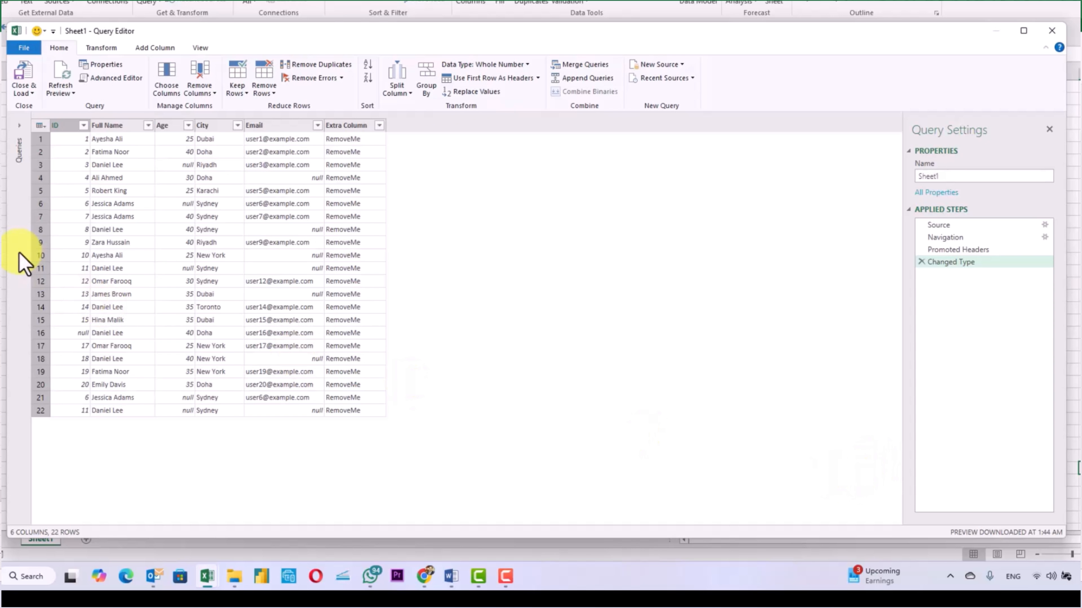
{"action": "left_click", "coordinate": [19, 143]}
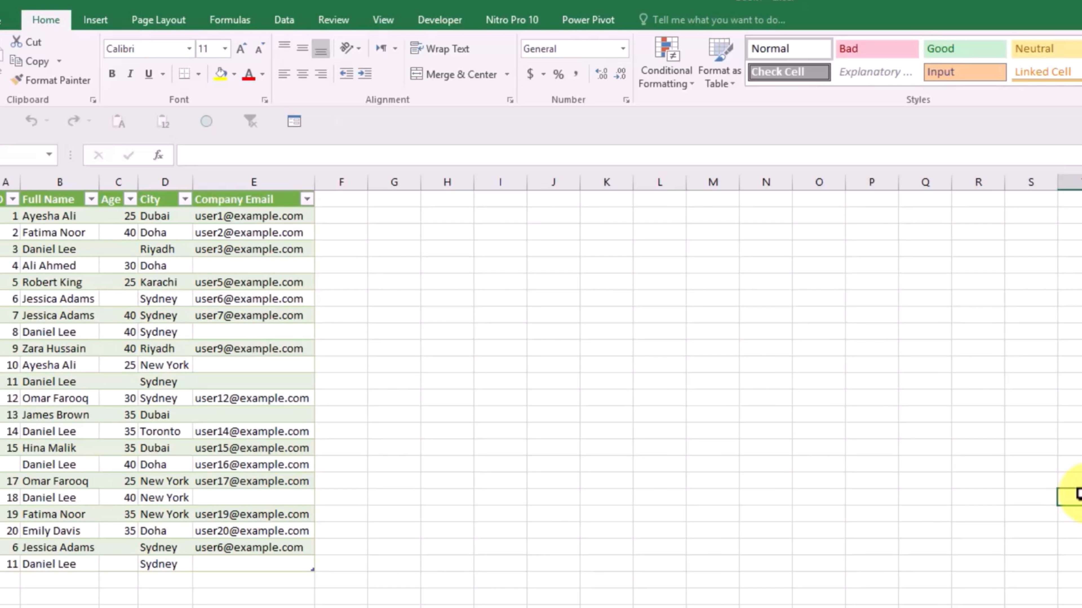
- Refresh the loaded query table from its source, highlight the whole table, and clear the selection
{"action": "right_click", "coordinate": [222, 250]}
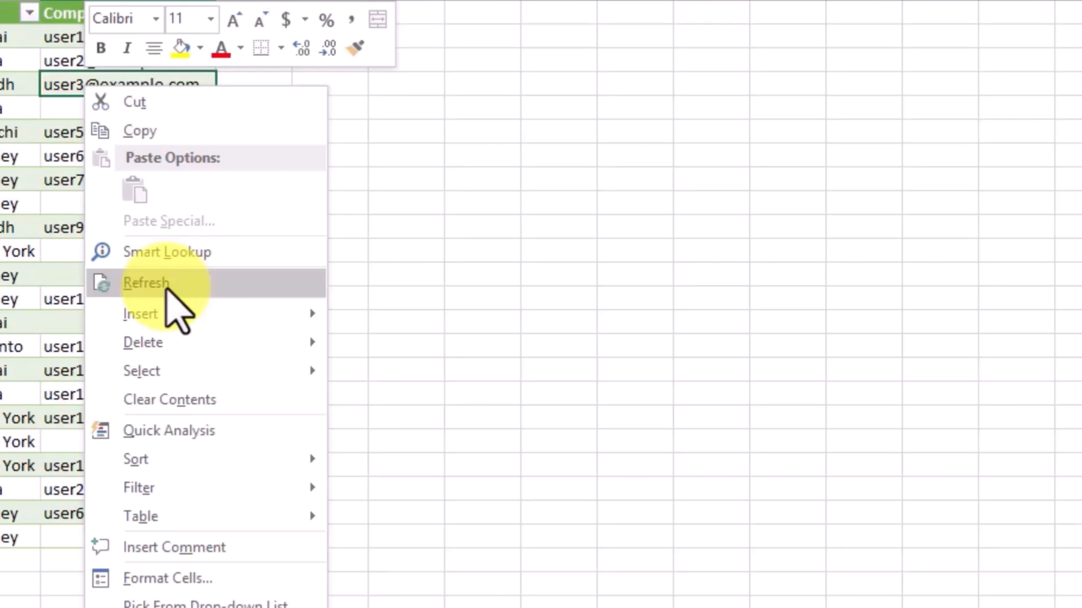
{"action": "left_click", "coordinate": [167, 284]}
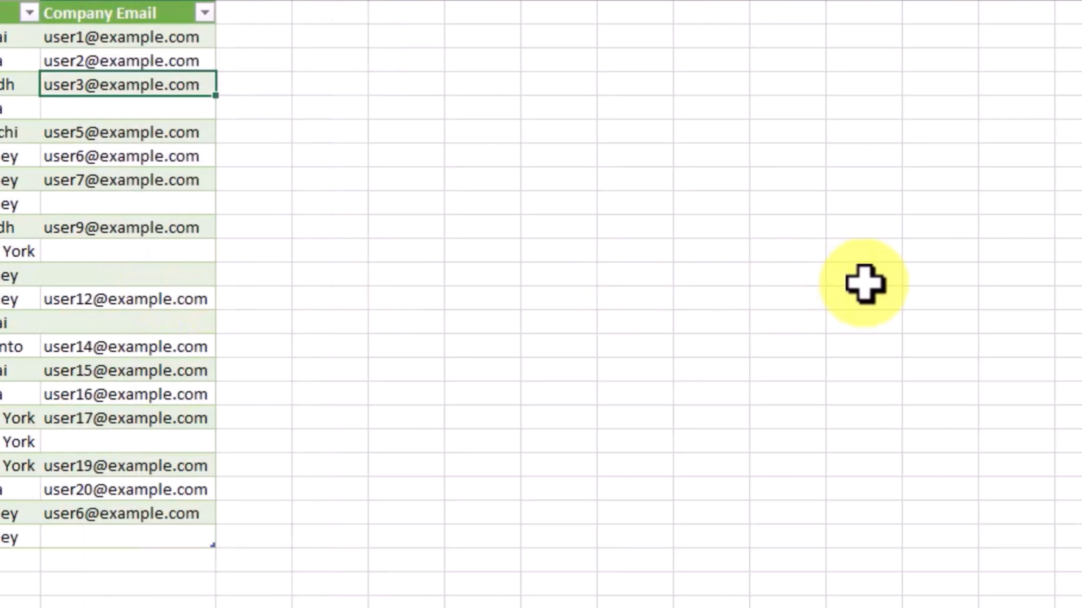
{"action": "key", "text": "ctrl+a"}
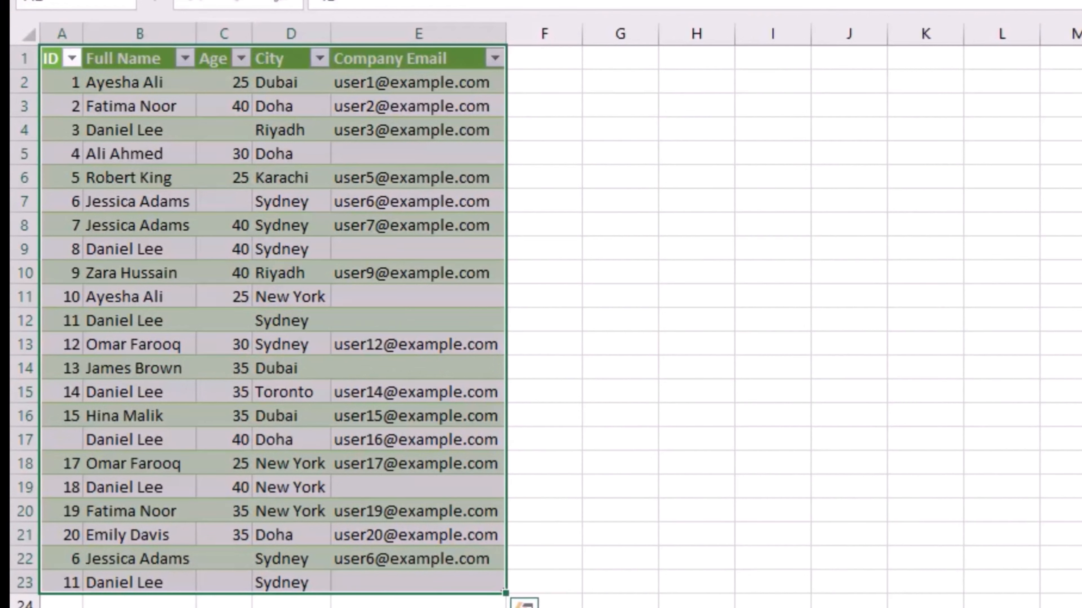
{"action": "left_click", "coordinate": [1081, 320]}
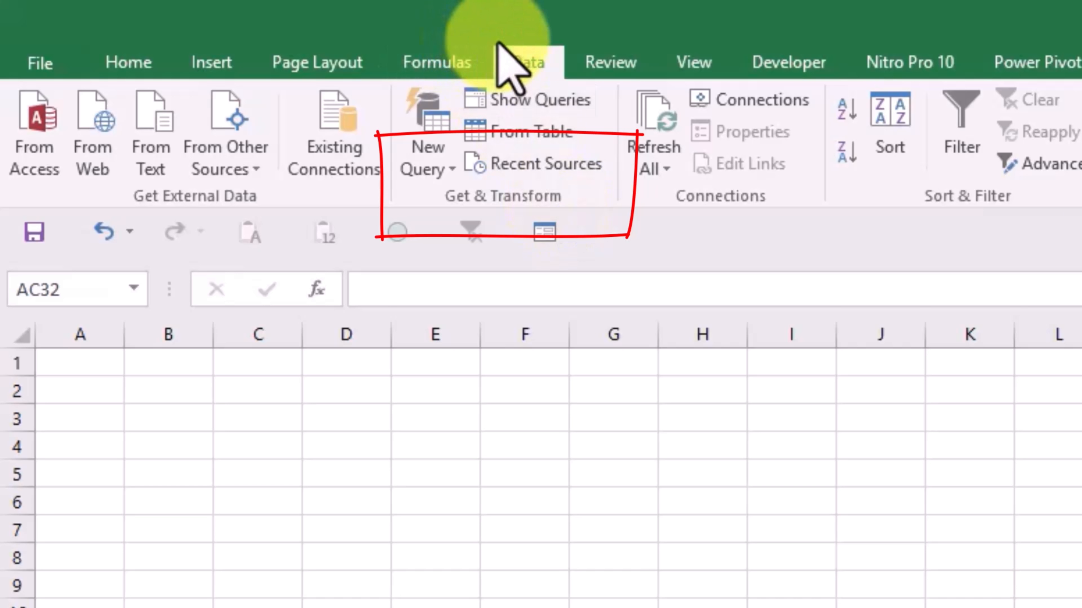
{"action": "left_click", "coordinate": [454, 177]}
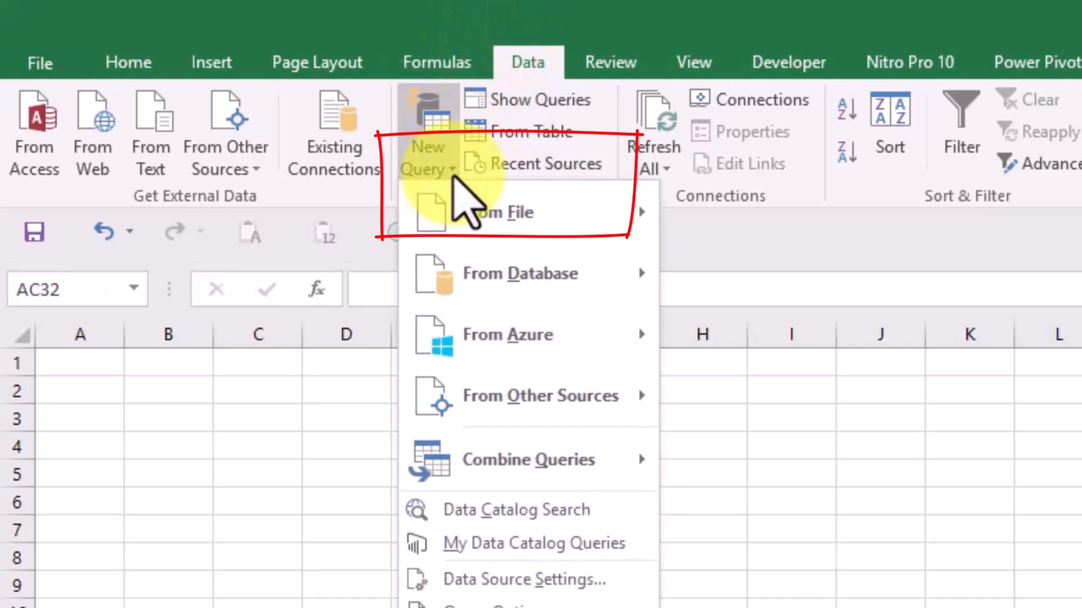
{"action": "mouse_move", "coordinate": [601, 236]}
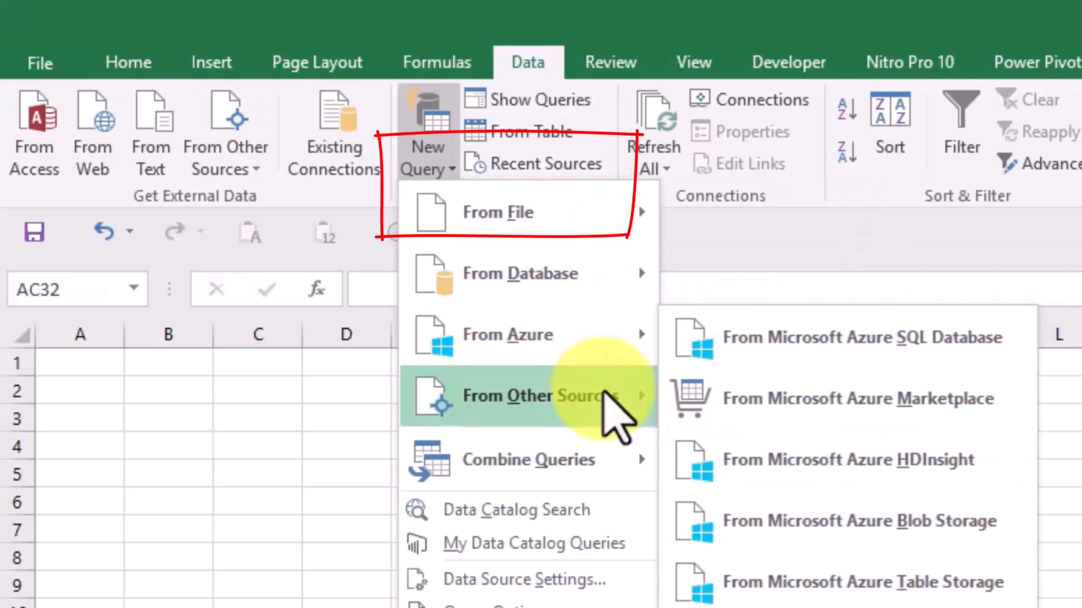
{"action": "left_click", "coordinate": [809, 249]}
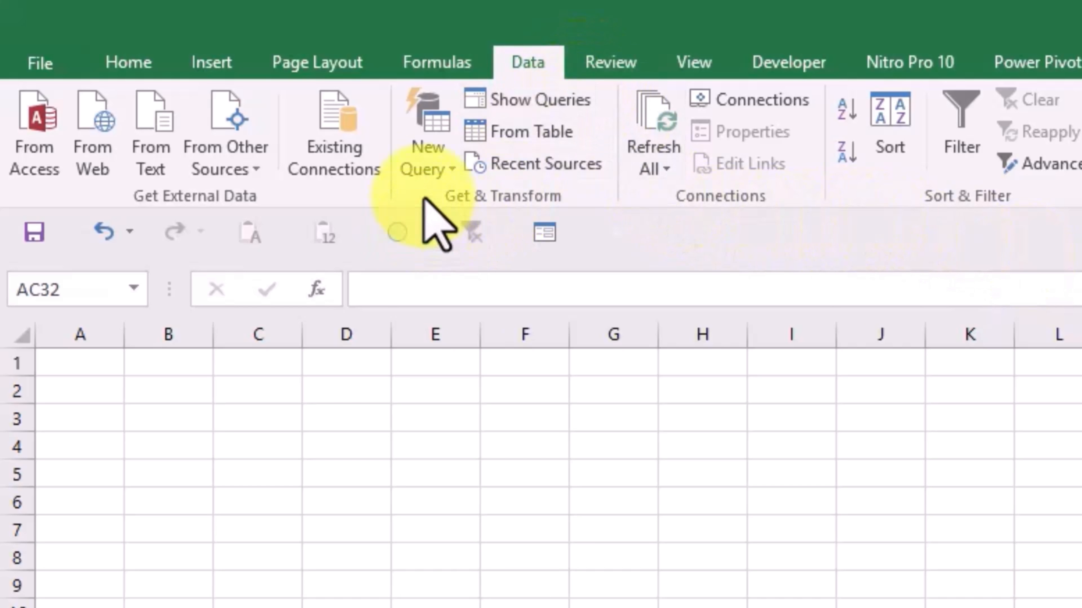
- Start a new query from the workbook messy_power_query_demo in the SkillsXceed > Long Video Scripts > Power Query folder
{"action": "left_click", "coordinate": [446, 176]}
{"action": "mouse_move", "coordinate": [477, 211]}
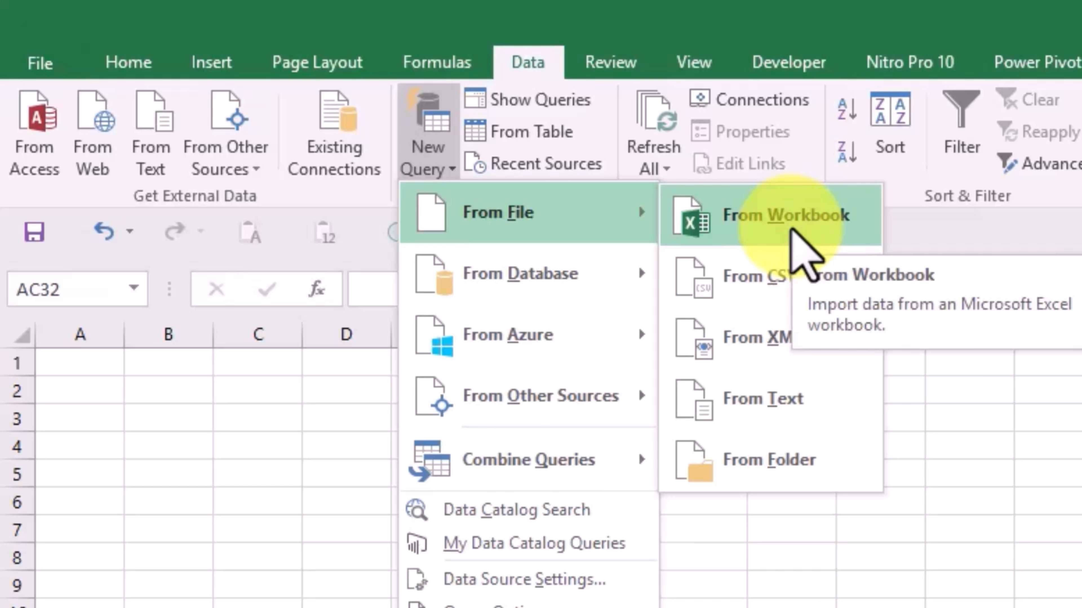
{"action": "left_click", "coordinate": [788, 237]}
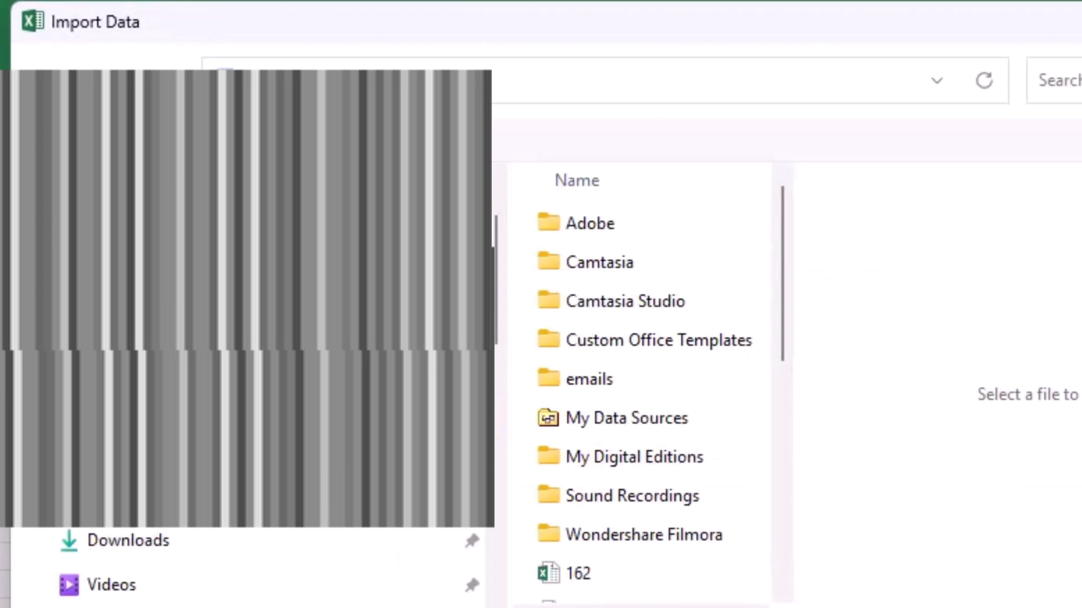
{"action": "left_click_drag", "start_coordinate": [497, 251], "coordinate": [497, 405]}
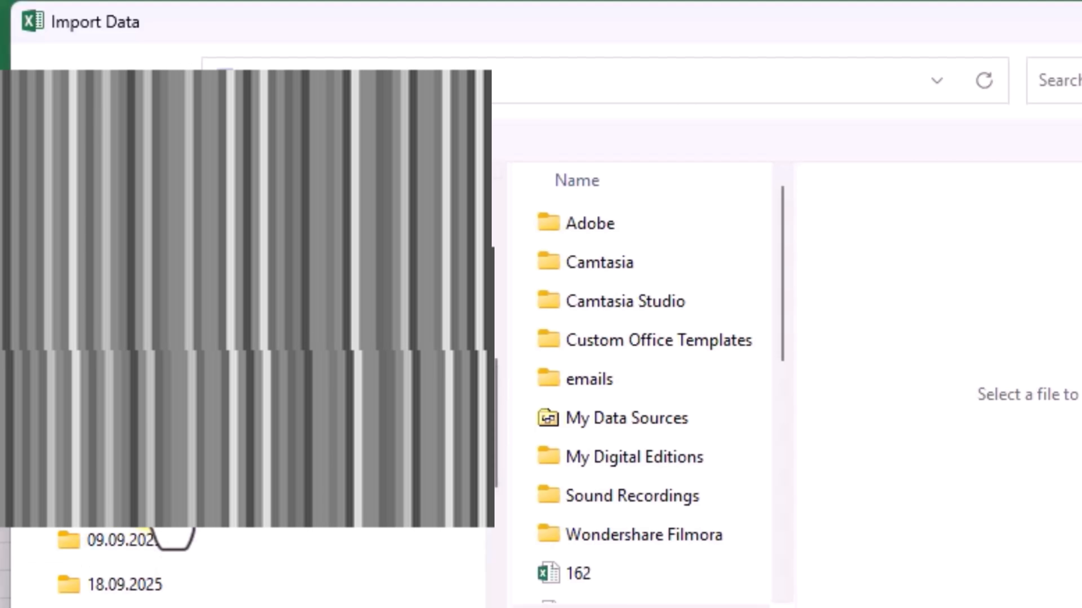
{"action": "left_click", "coordinate": [167, 496]}
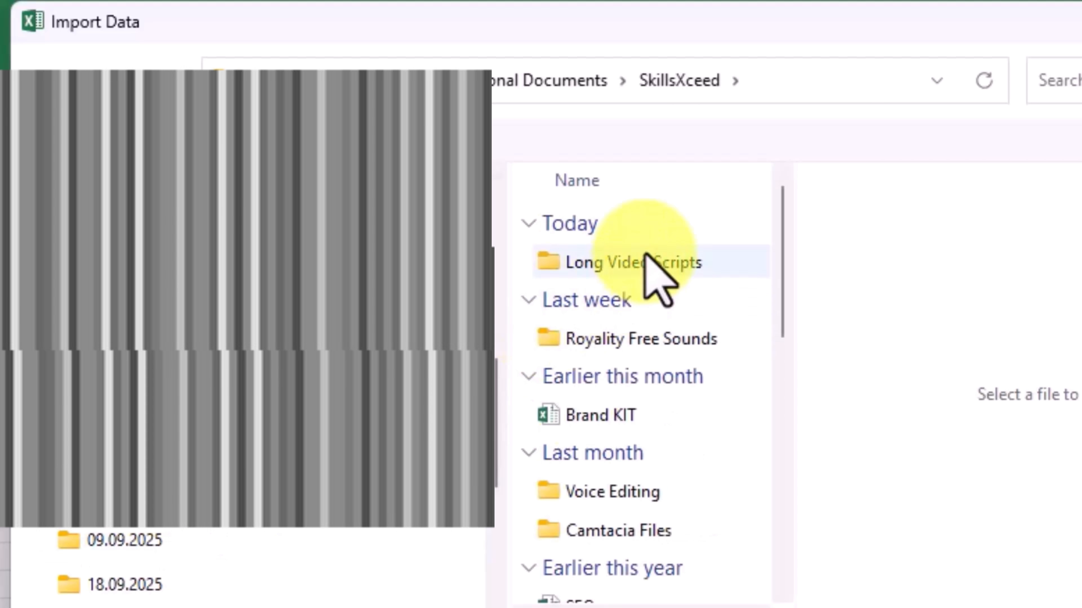
{"action": "left_click", "coordinate": [645, 254]}
{"action": "double_click", "coordinate": [645, 254]}
{"action": "left_click", "coordinate": [639, 262]}
{"action": "double_click", "coordinate": [639, 262]}
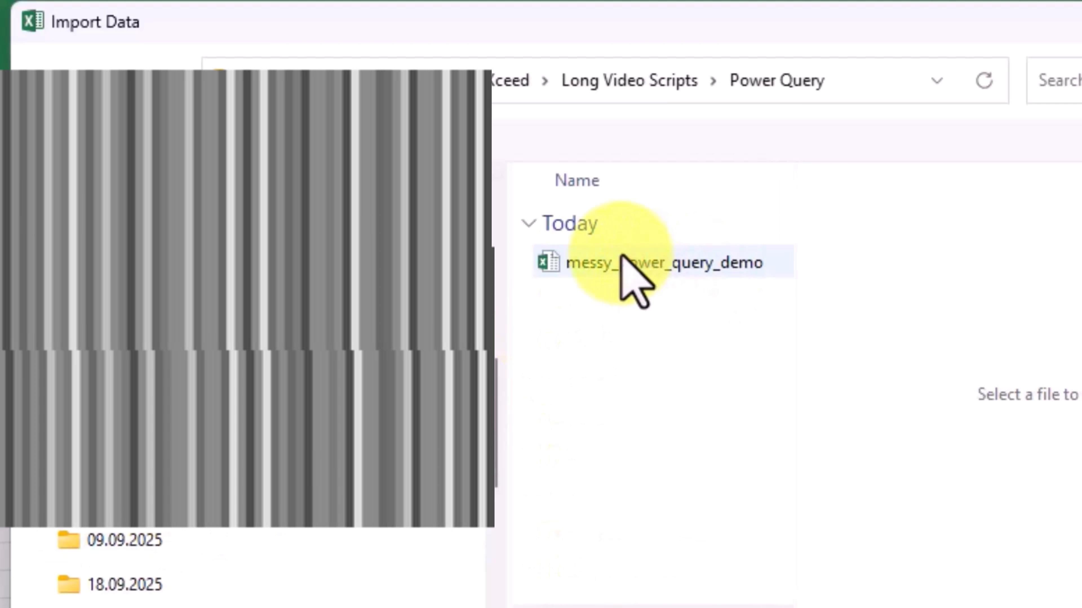
{"action": "left_click", "coordinate": [626, 260]}
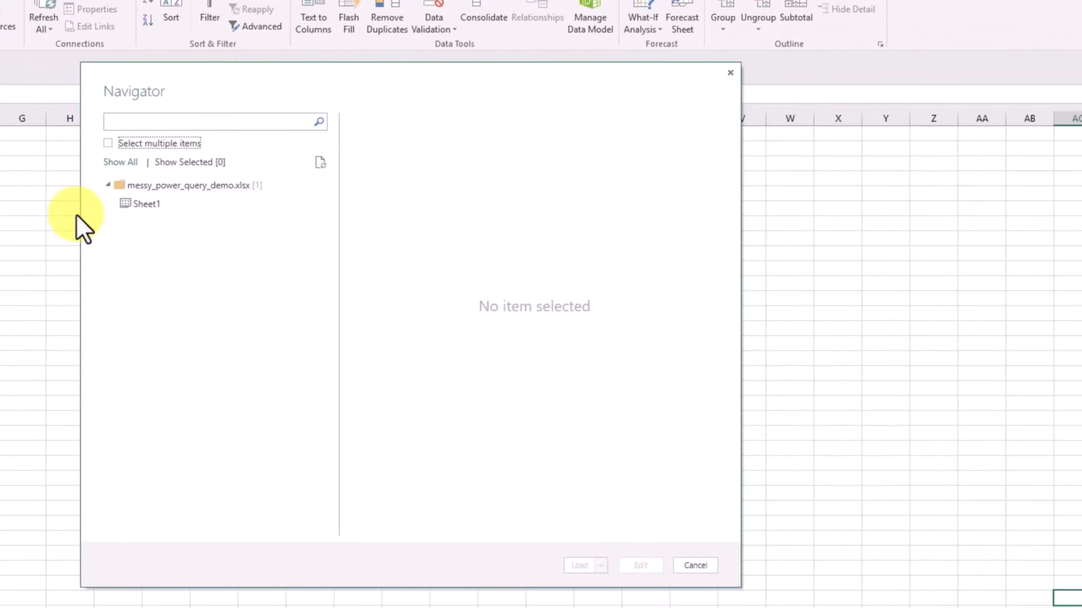
- Choose Sheet1 of the imported workbook, open it for editing in the Query Editor, and expand the list of queries
{"action": "left_click", "coordinate": [143, 203]}
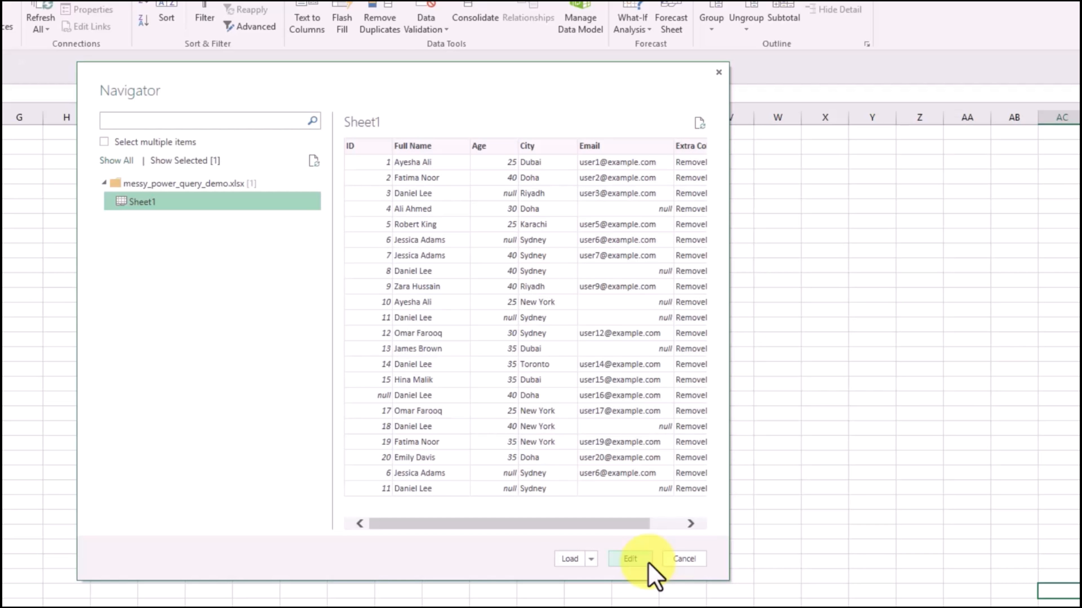
{"action": "left_click", "coordinate": [645, 561]}
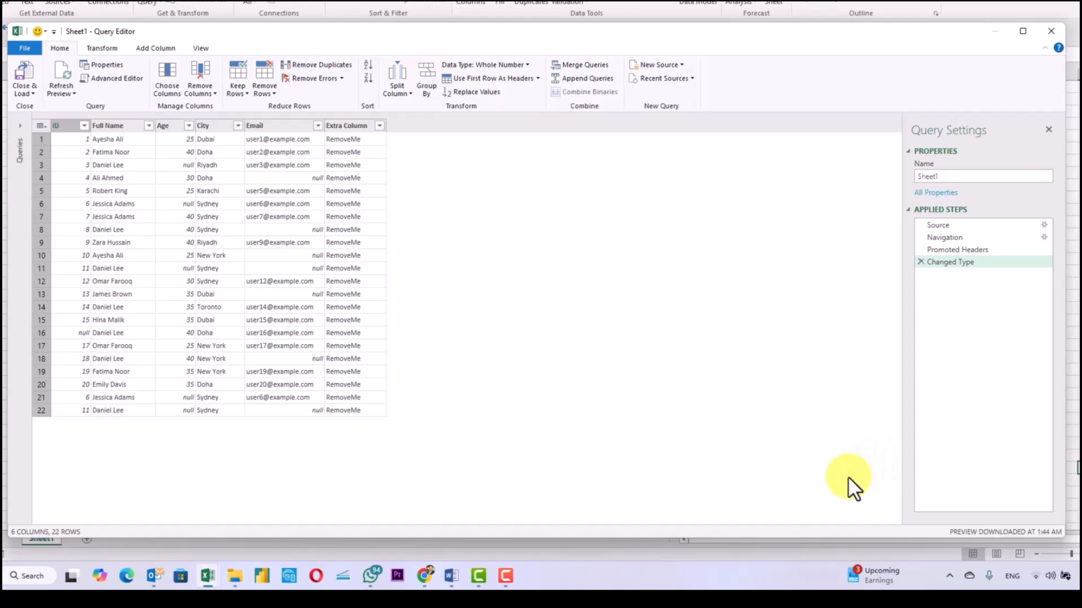
{"action": "left_click", "coordinate": [20, 125]}
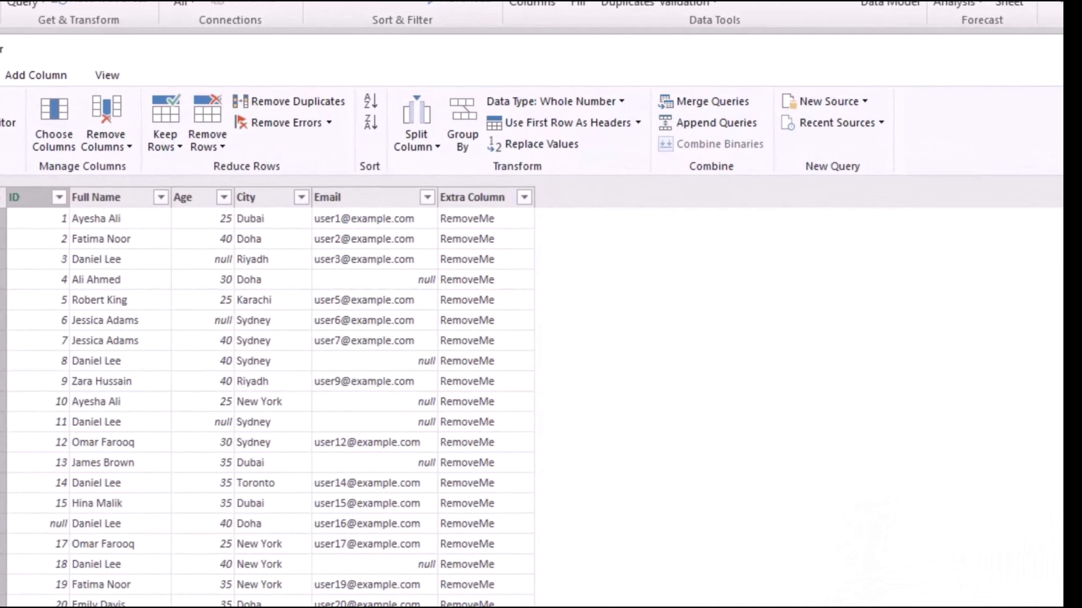
- Remove the Extra Column from the query and rename the Email column to Company Email
{"action": "left_click", "coordinate": [465, 198]}
{"action": "right_click", "coordinate": [464, 198]}
{"action": "left_click", "coordinate": [511, 207]}
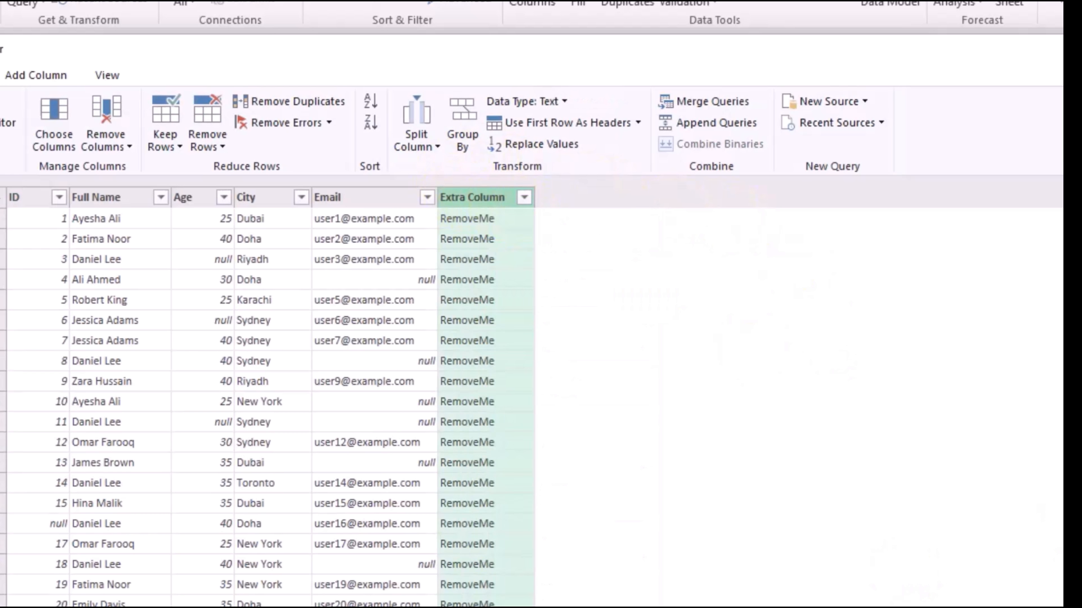
{"action": "double_click", "coordinate": [341, 197]}
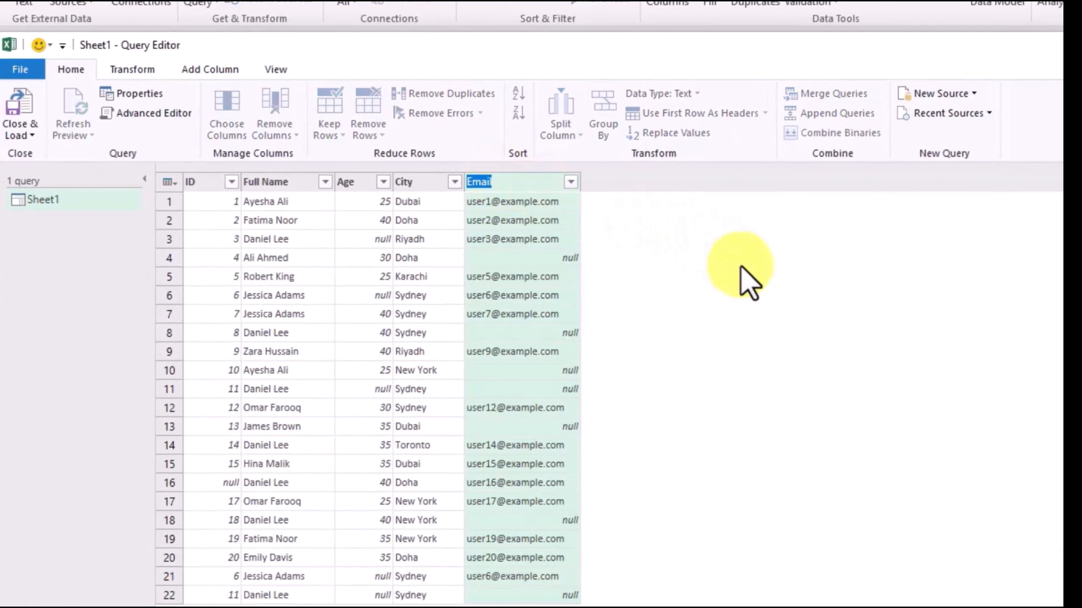
{"action": "type", "text": "Company Email"}
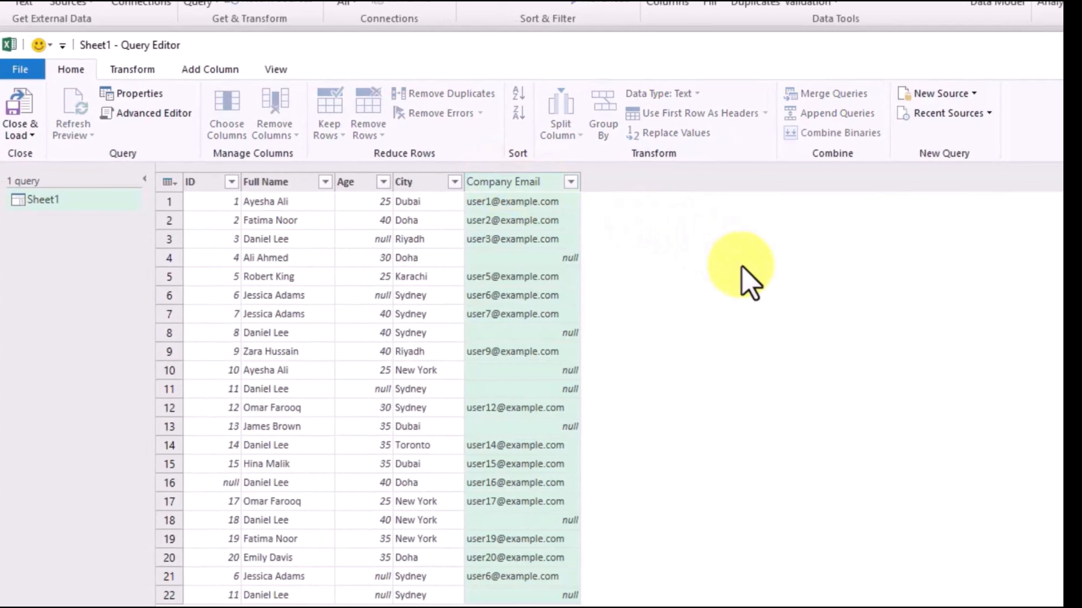
{"action": "key", "text": "Return"}
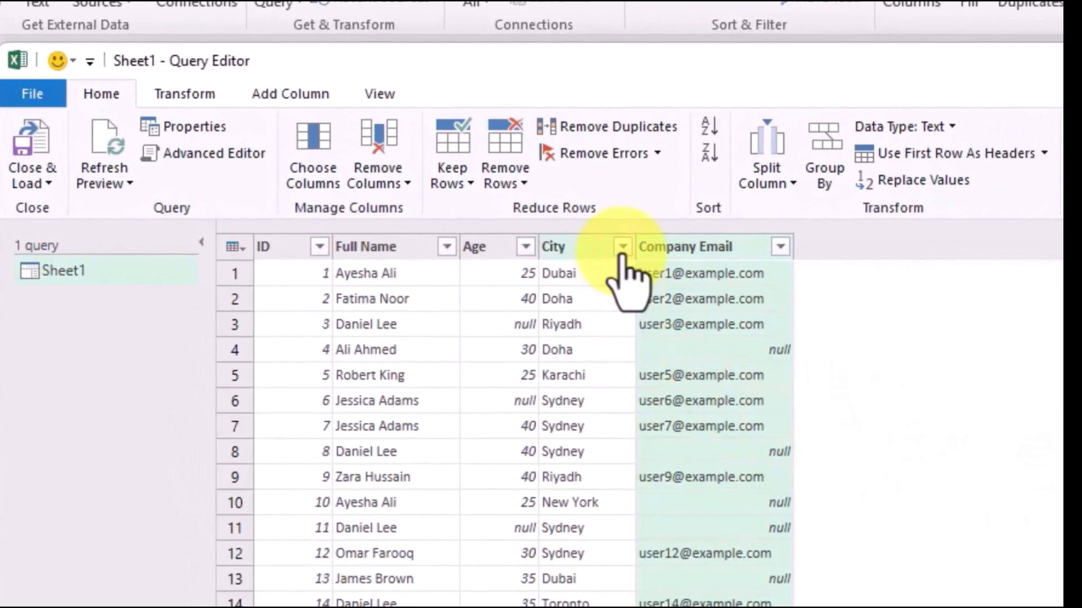
- Filter the City column to keep only the Doha rows
{"action": "left_click", "coordinate": [454, 182]}
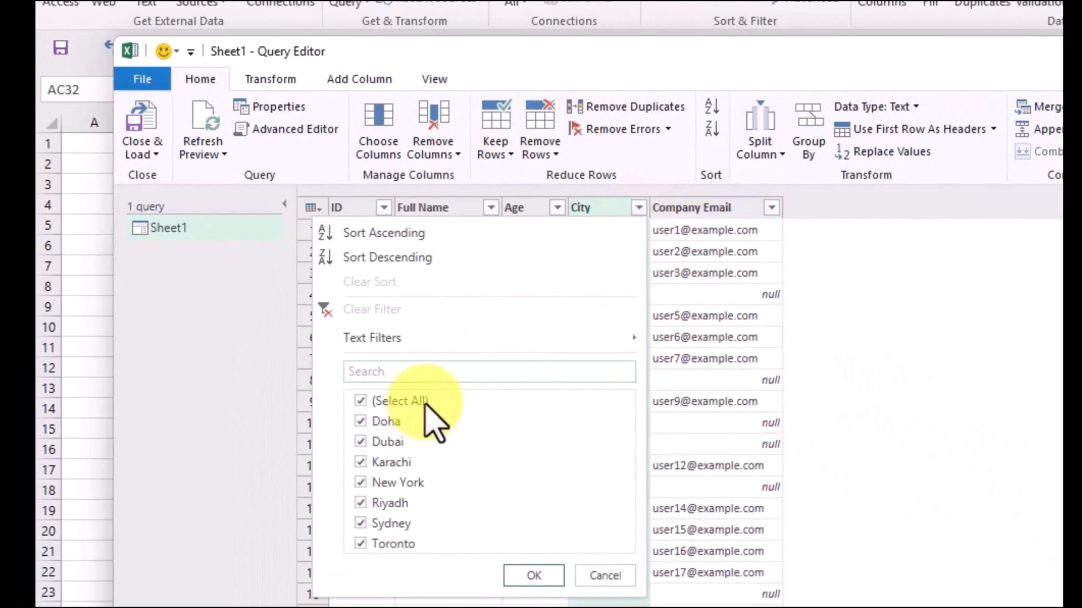
{"action": "left_click", "coordinate": [408, 402]}
{"action": "left_click", "coordinate": [388, 423]}
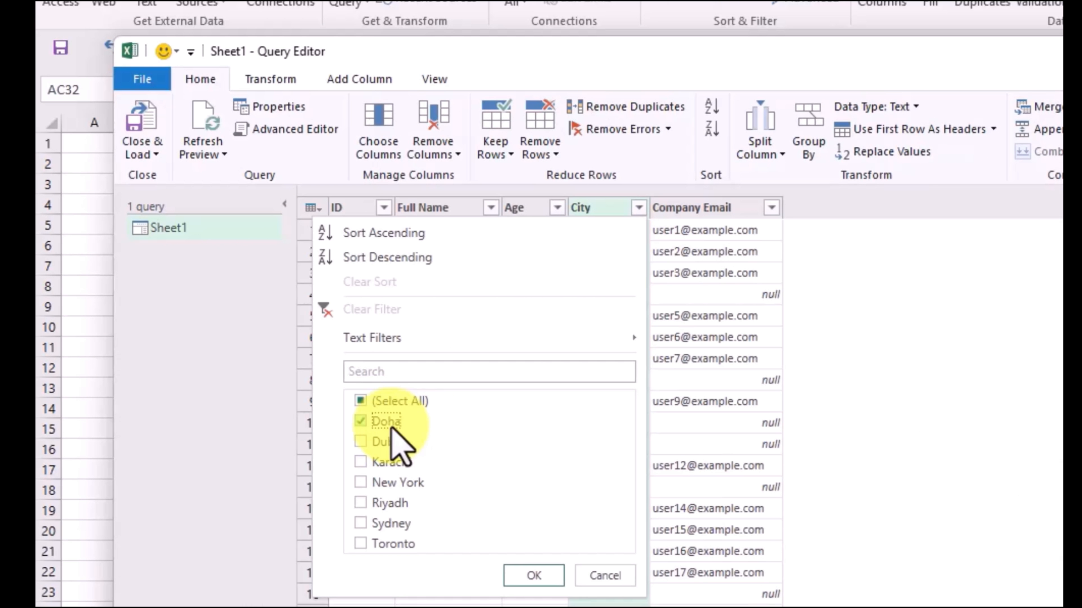
{"action": "left_click", "coordinate": [522, 578]}
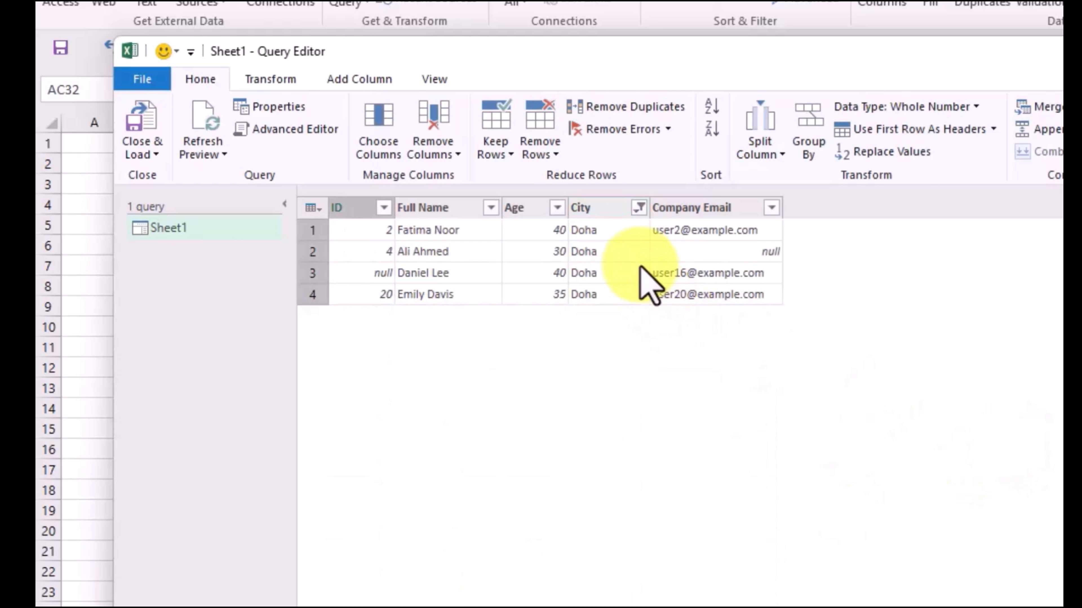
- Reset the City column filter so that all cities are selected
{"action": "left_click", "coordinate": [639, 209]}
{"action": "left_click", "coordinate": [395, 402]}
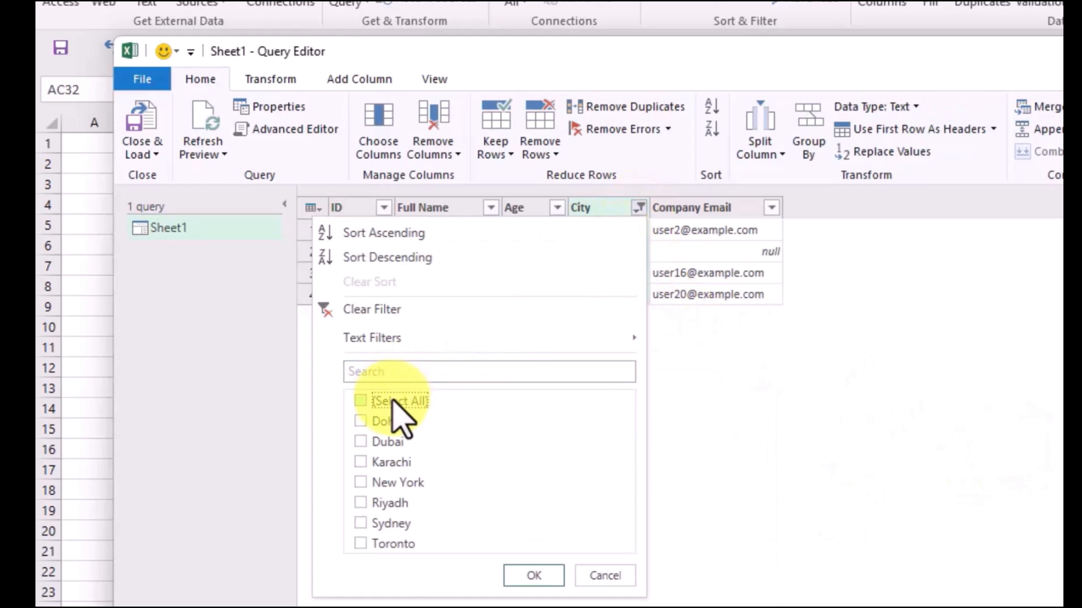
{"action": "left_click", "coordinate": [529, 575]}
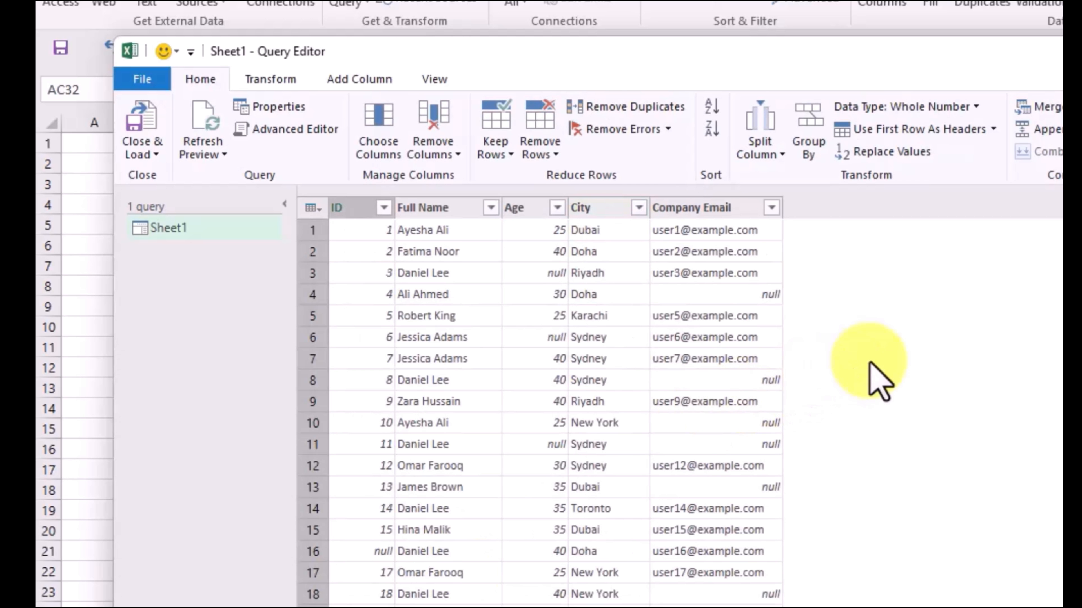
- Remove the blank rows from the query, and close and load the cleaned data into the workbook
{"action": "left_click", "coordinate": [549, 155]}
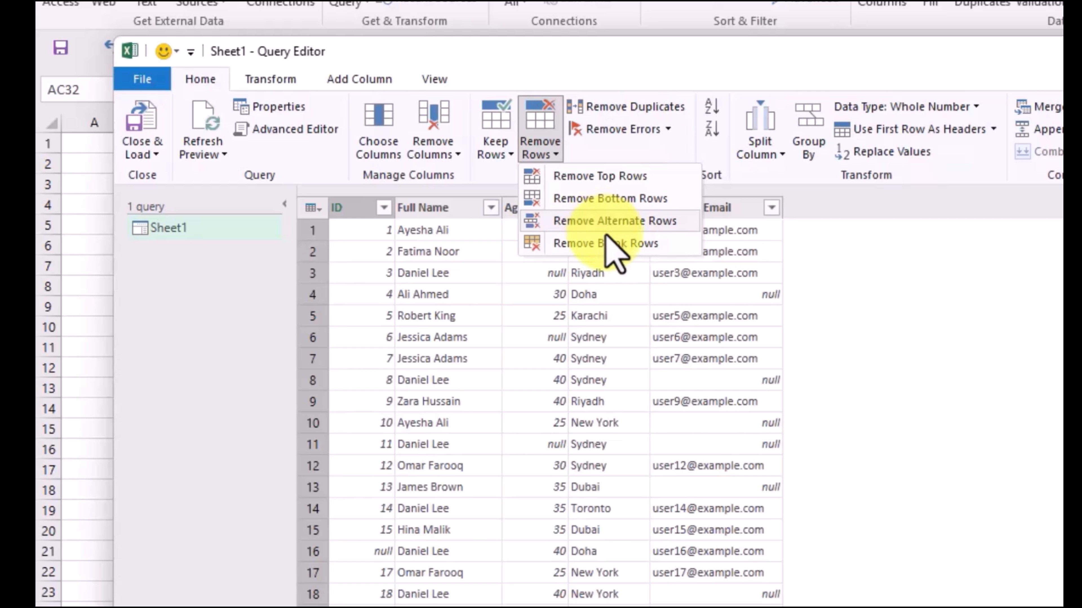
{"action": "left_click", "coordinate": [632, 251]}
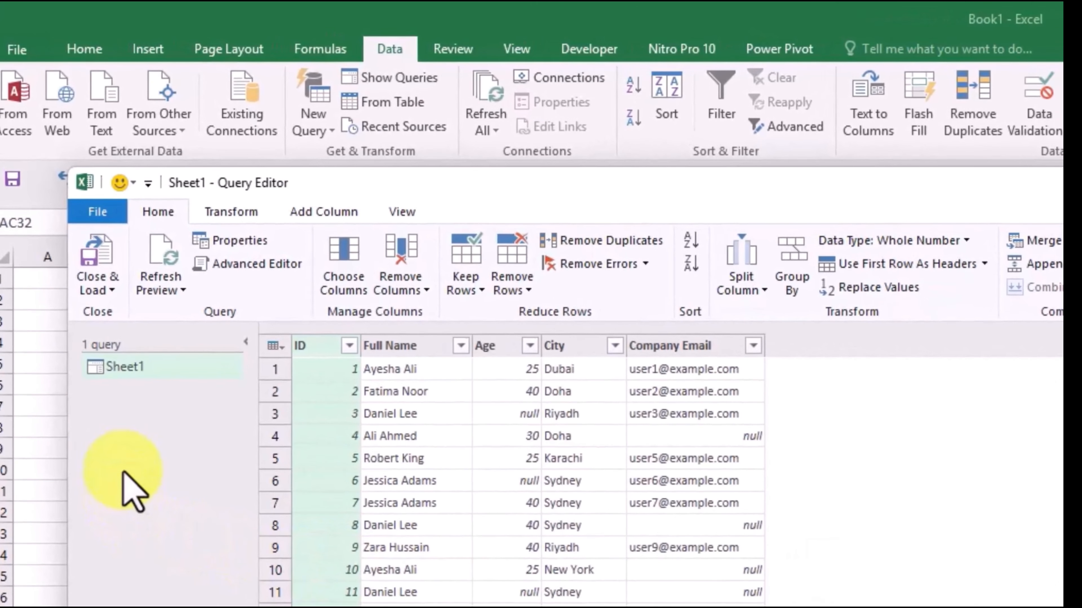
{"action": "left_click", "coordinate": [110, 290]}
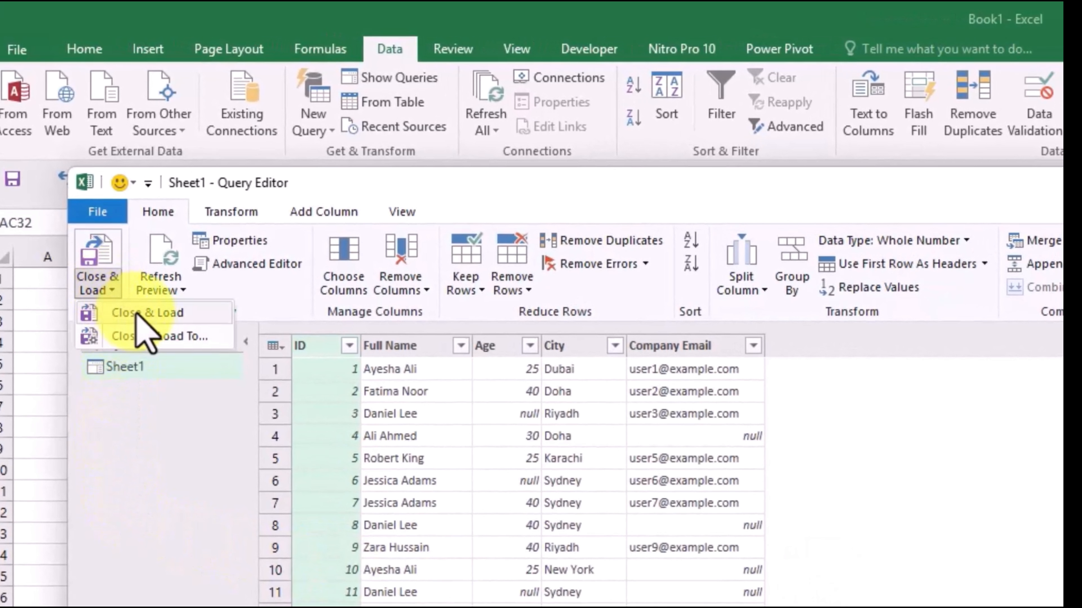
{"action": "left_click", "coordinate": [154, 313]}
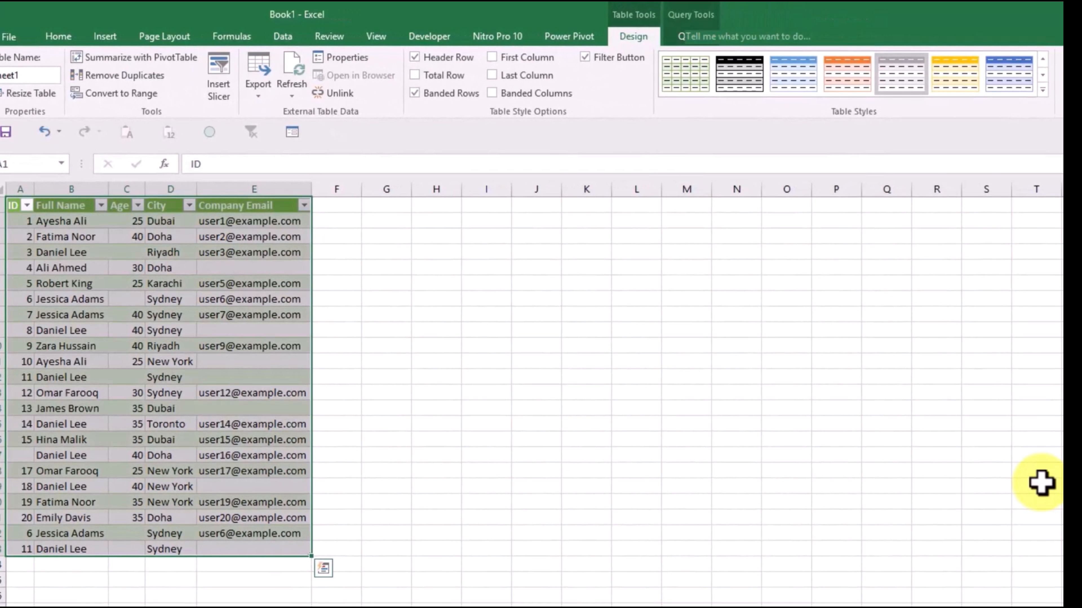
{"action": "left_click", "coordinate": [1041, 483]}
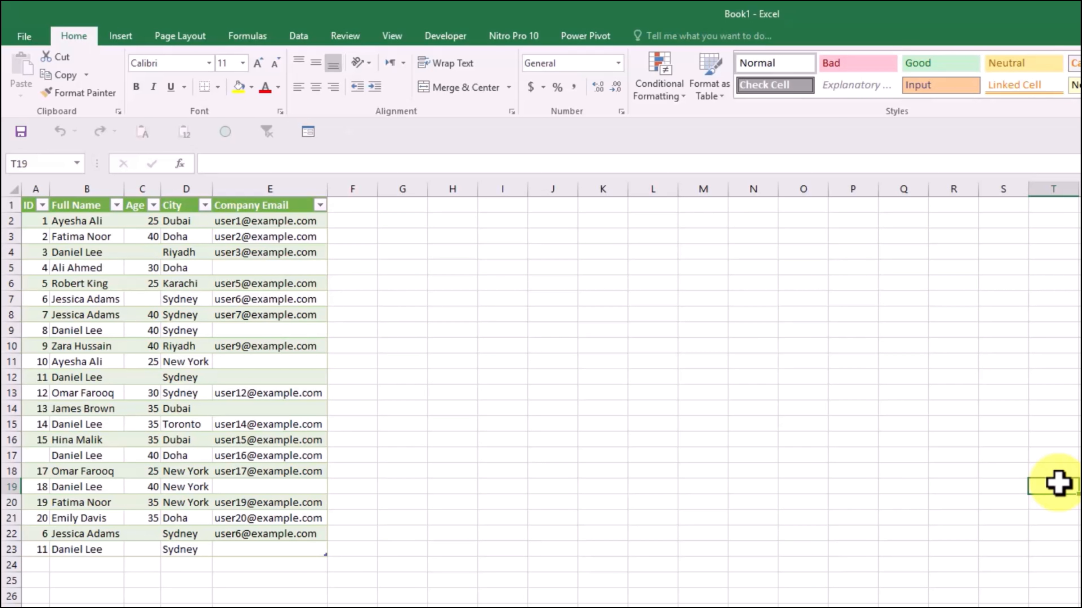
- Refresh the cleaned query table from its source workbook, select the entire table, and deselect it
{"action": "left_click", "coordinate": [241, 252]}
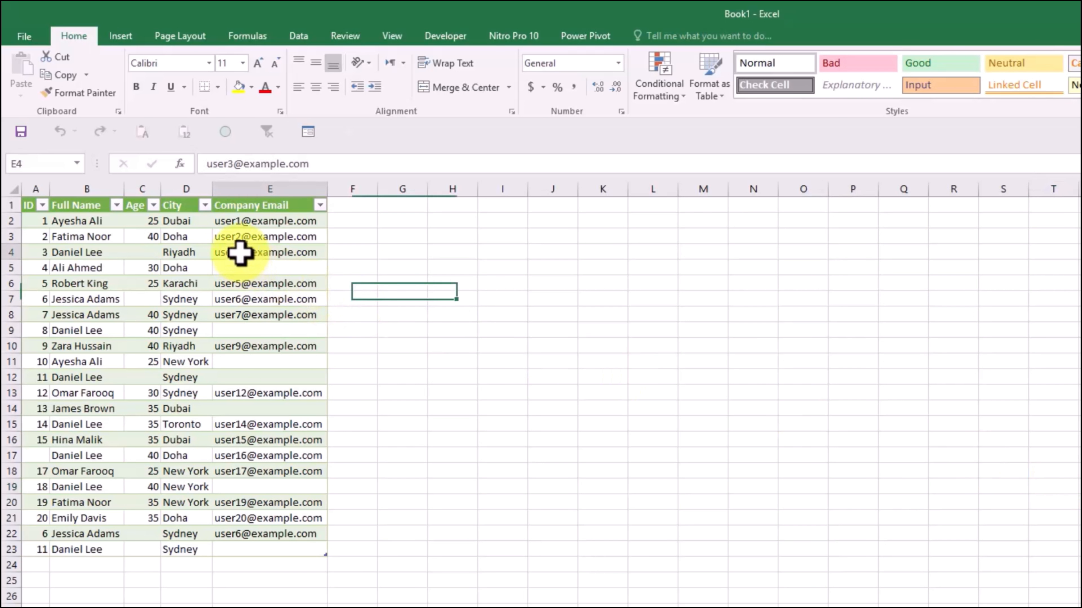
{"action": "right_click", "coordinate": [241, 252]}
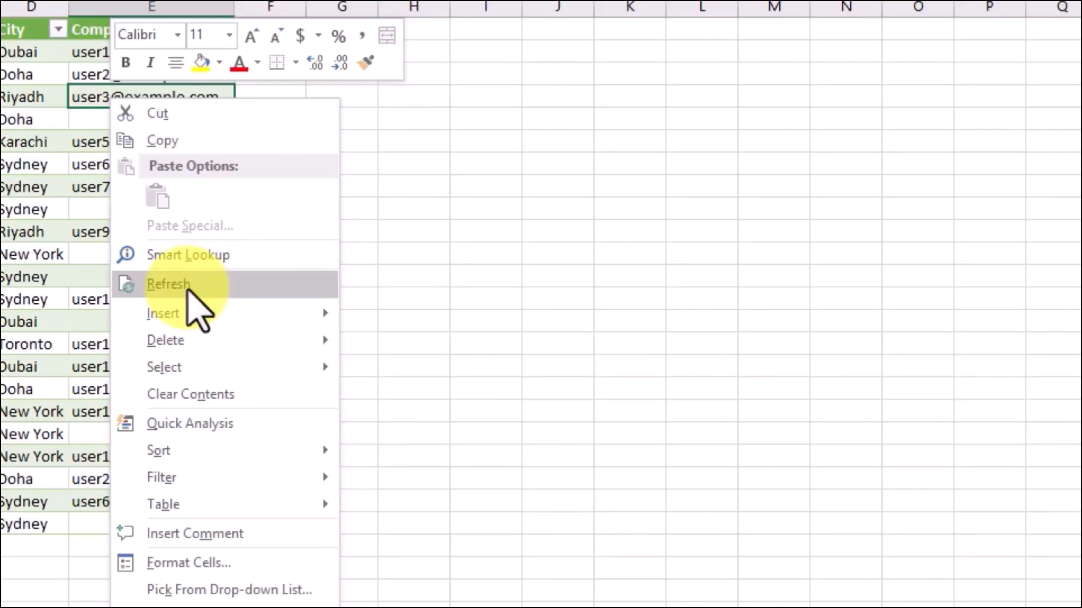
{"action": "left_click", "coordinate": [187, 290]}
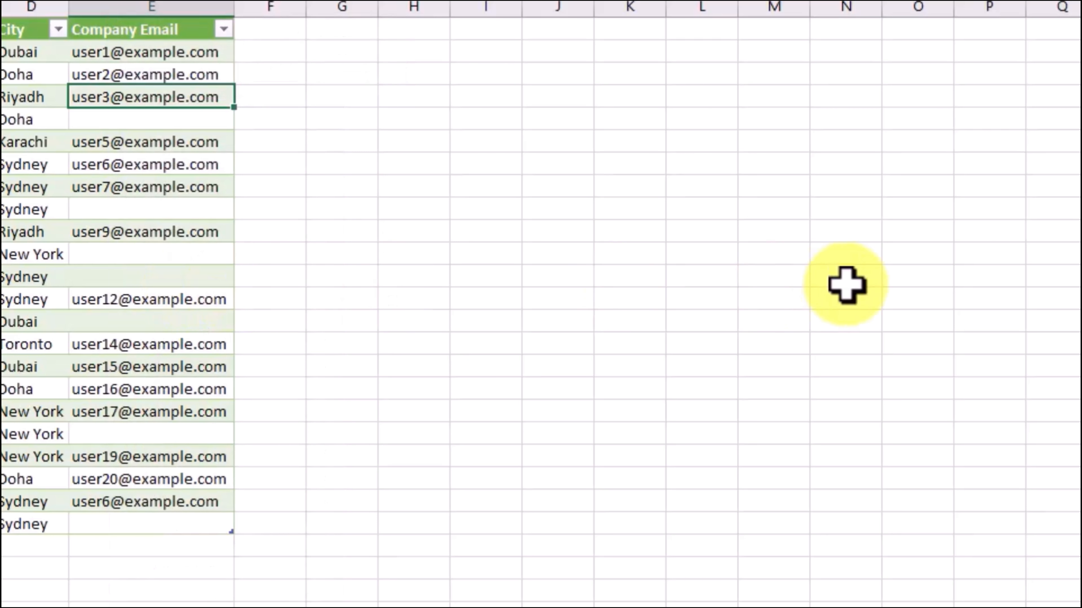
{"action": "key", "text": "ctrl+a"}
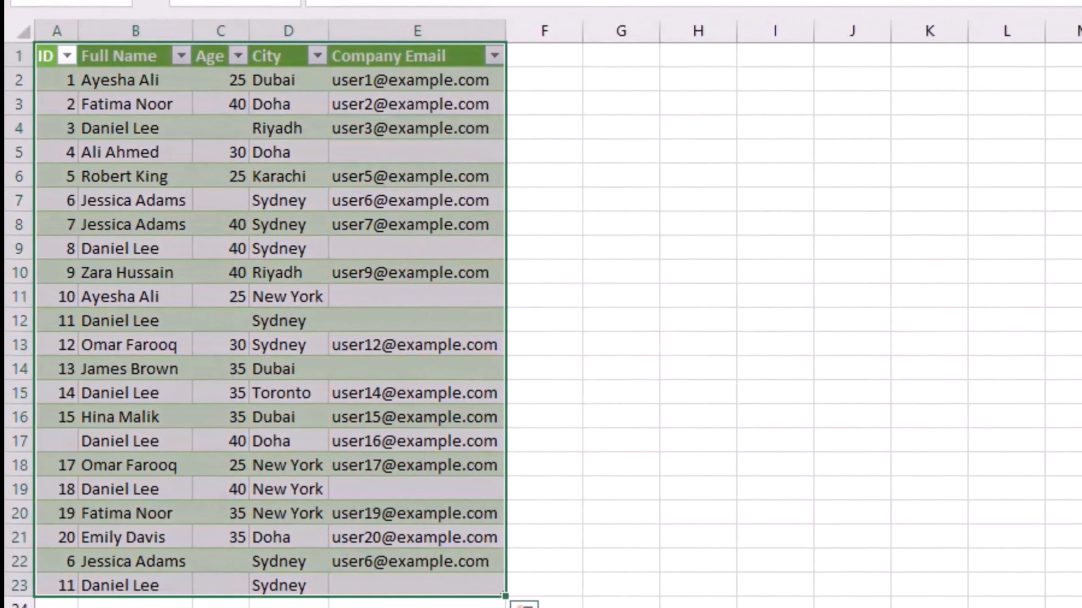
{"action": "left_click", "coordinate": [1080, 321]}
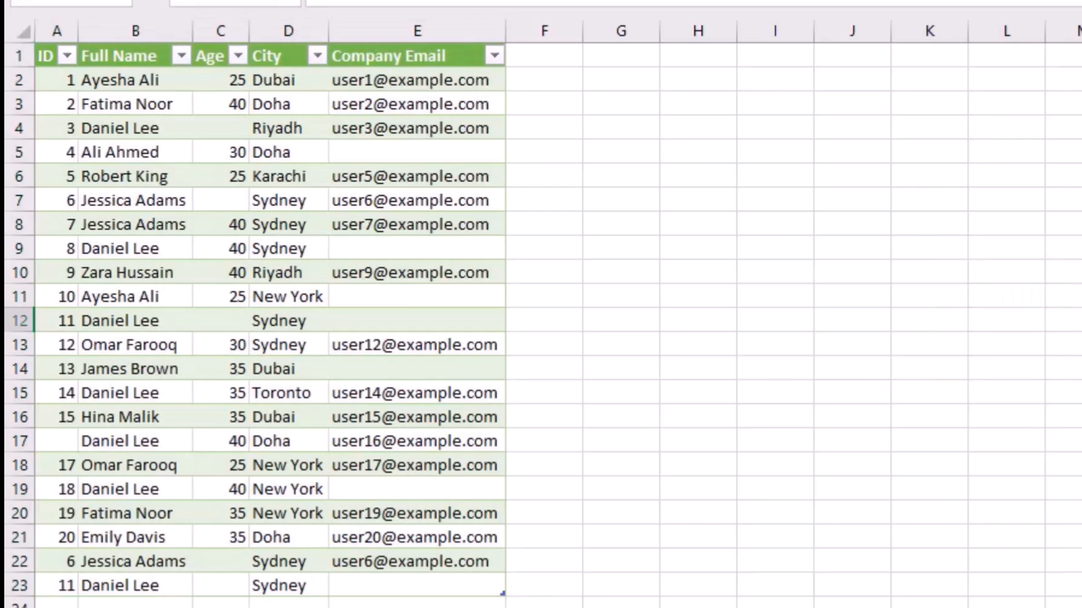